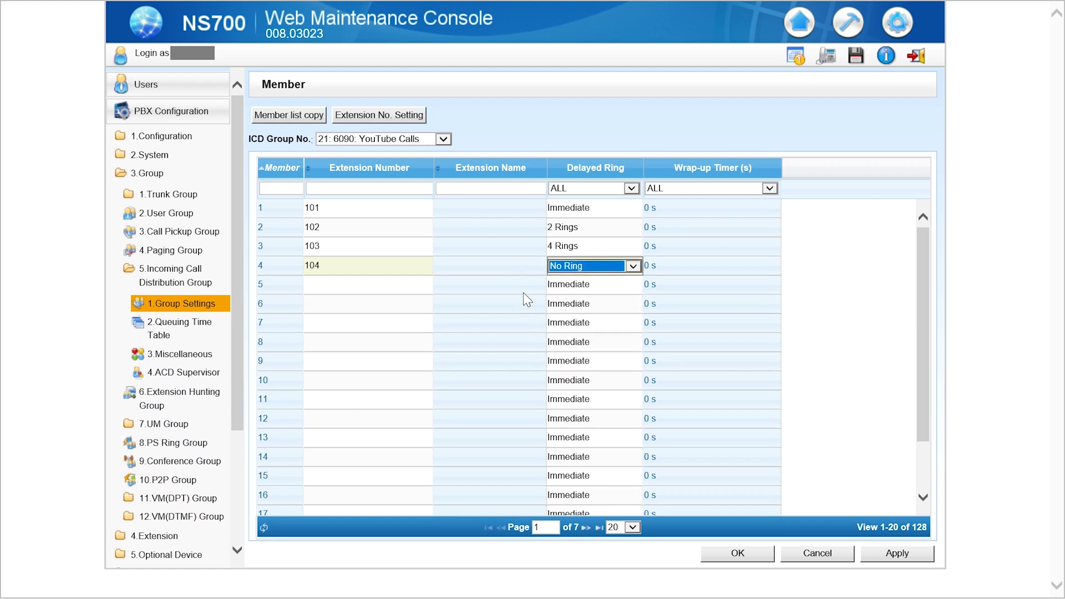
Enter extension 105 as member 5, keeping member 4's delay at No Ring.
click(530, 291)
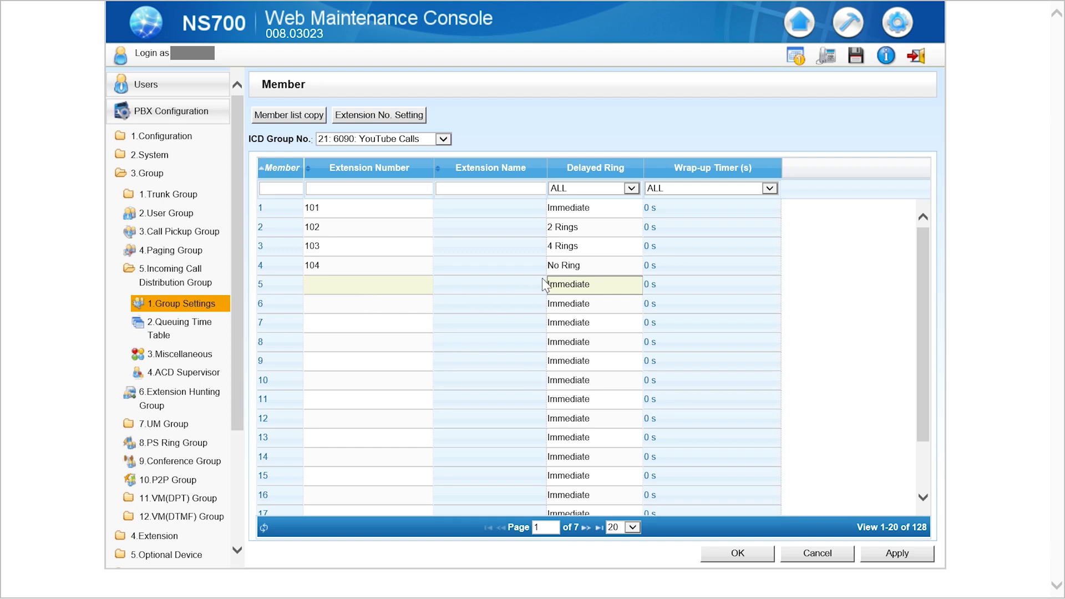
click(327, 290)
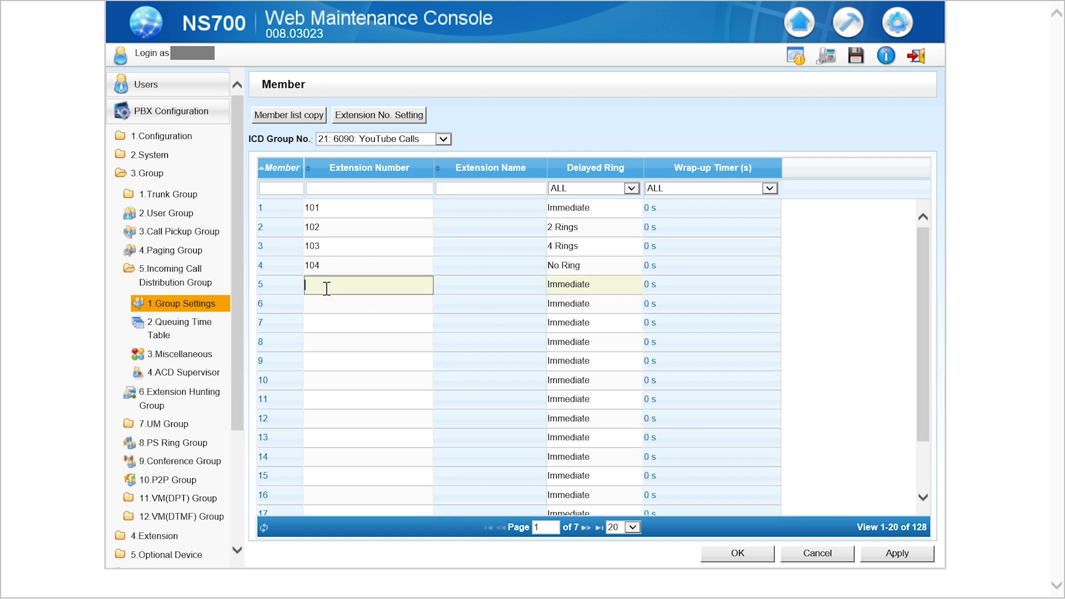
text(105)
click(611, 304)
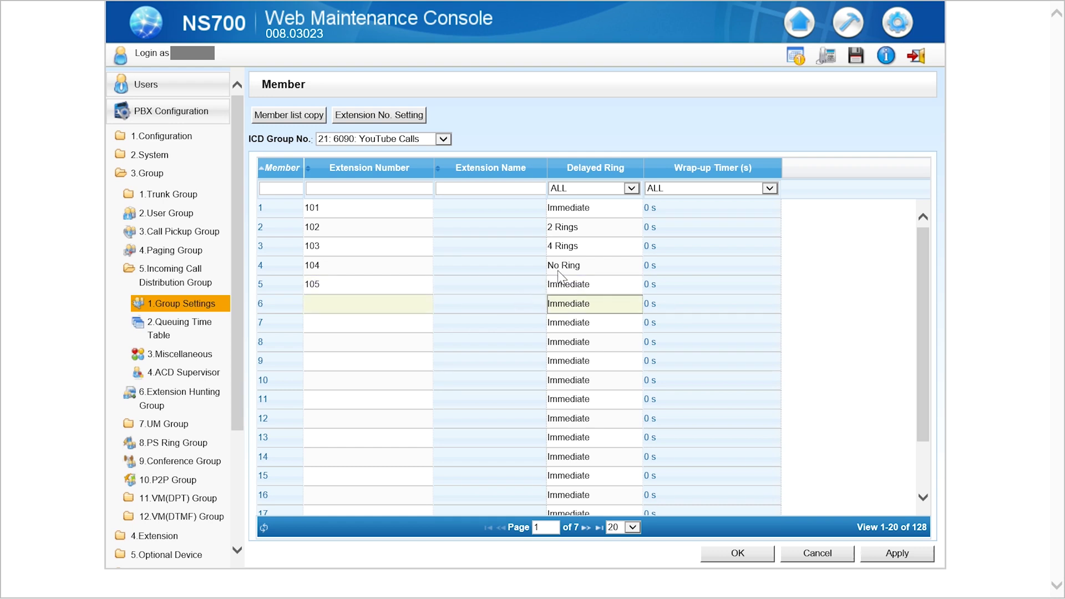
click(538, 269)
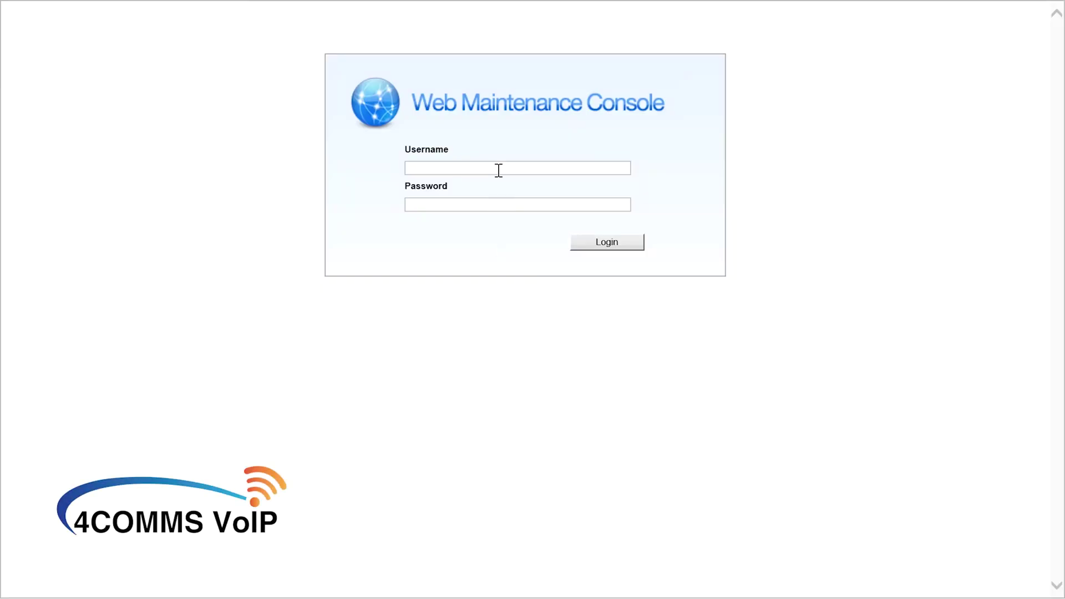
Log in with the installer account's username and password.
click(499, 170)
key(Caps_Lock)
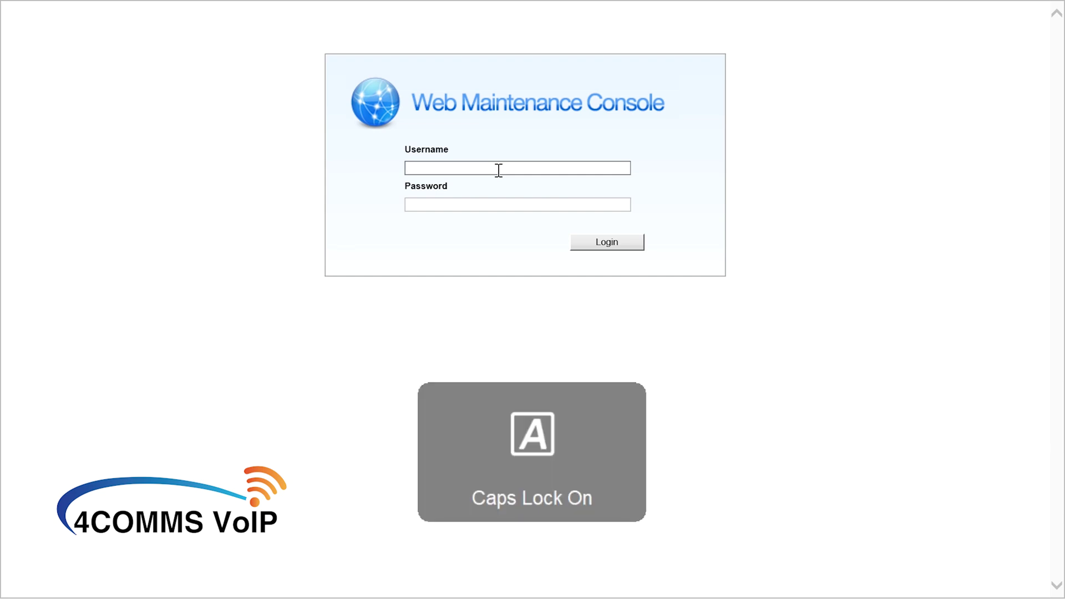
text(INSTALLER)
key(Tab)
text(123)
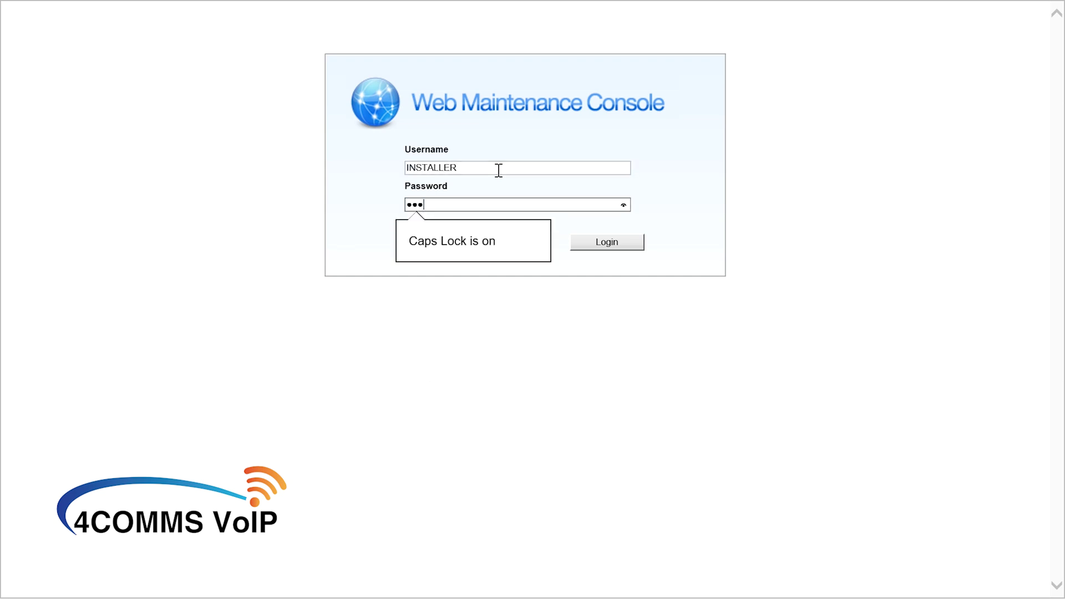
key(Caps_Lock)
text(45678901)
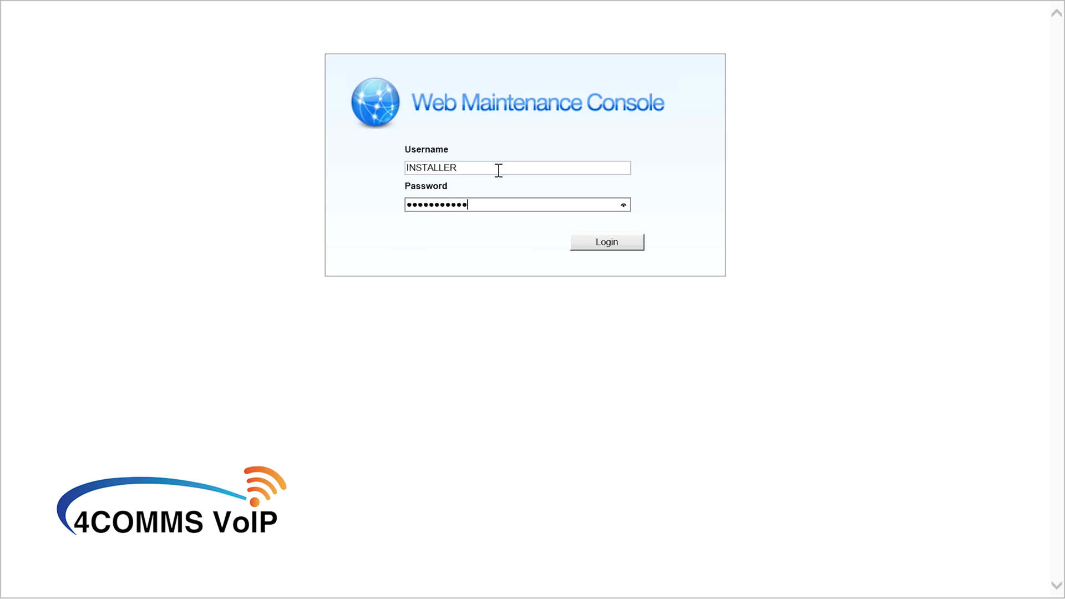
key(Return)
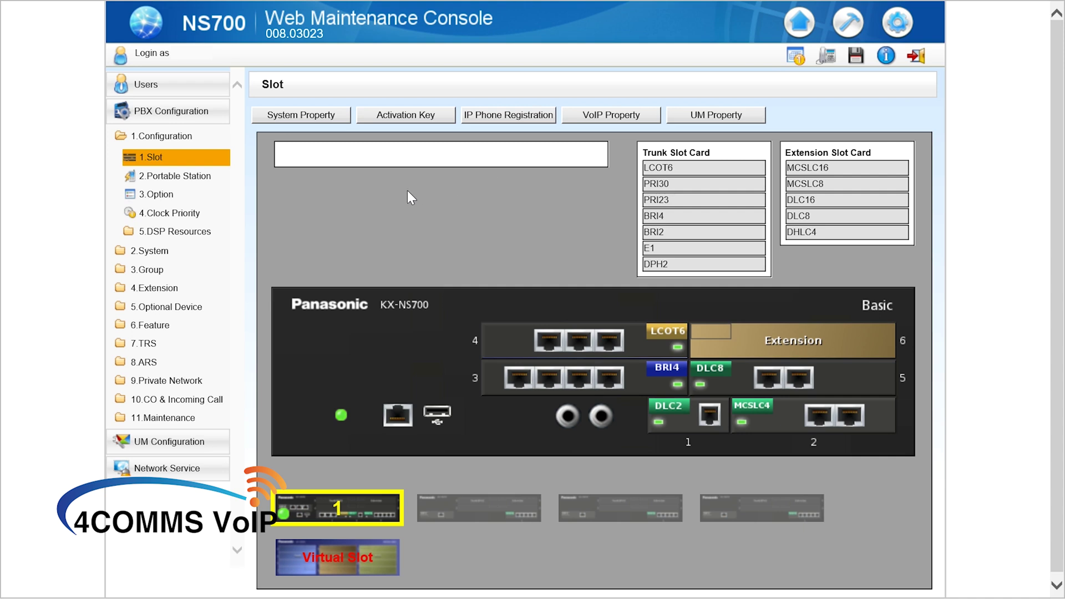
Open 3.Group > 5.Incoming Call Distribution Group > 1.Group Settings in the PBX Configuration tree.
click(147, 269)
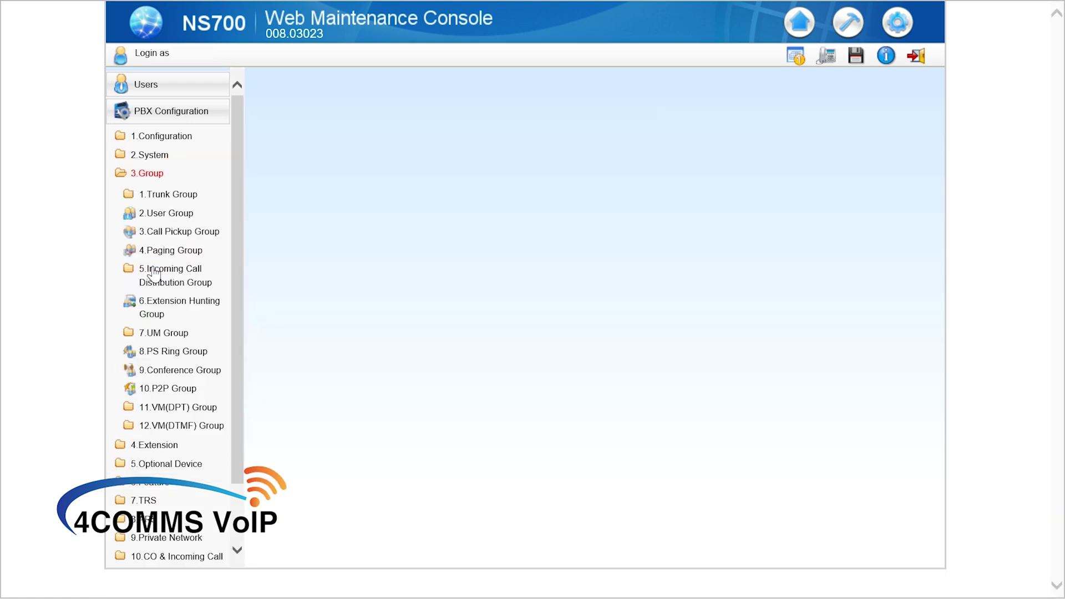
click(194, 284)
click(181, 304)
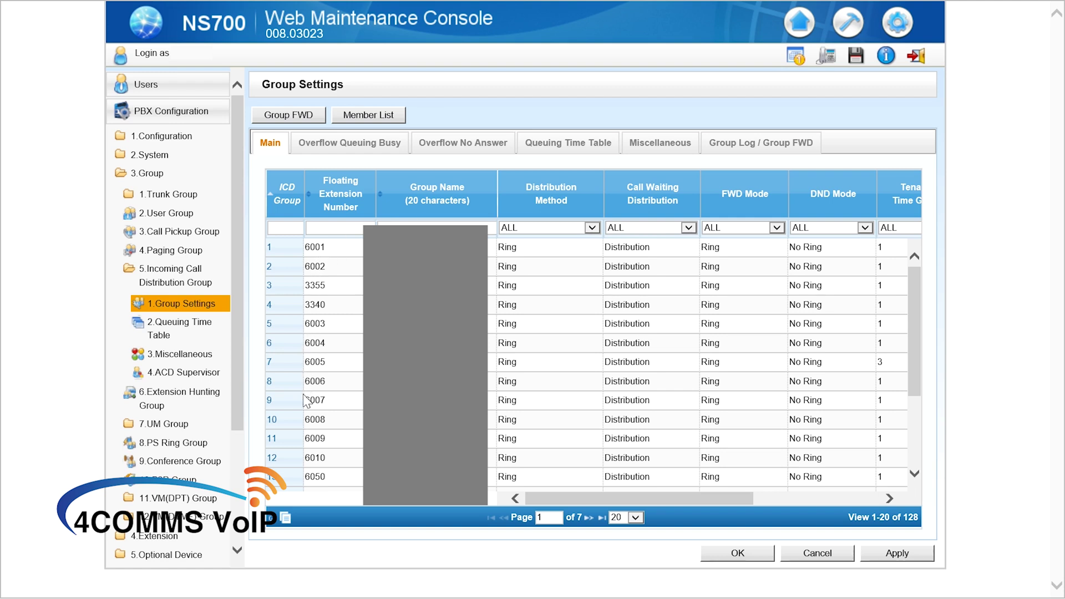
On page 2, give ICD group 21 floating extension 6090 and name 'YouTube Calls', then apply.
click(589, 517)
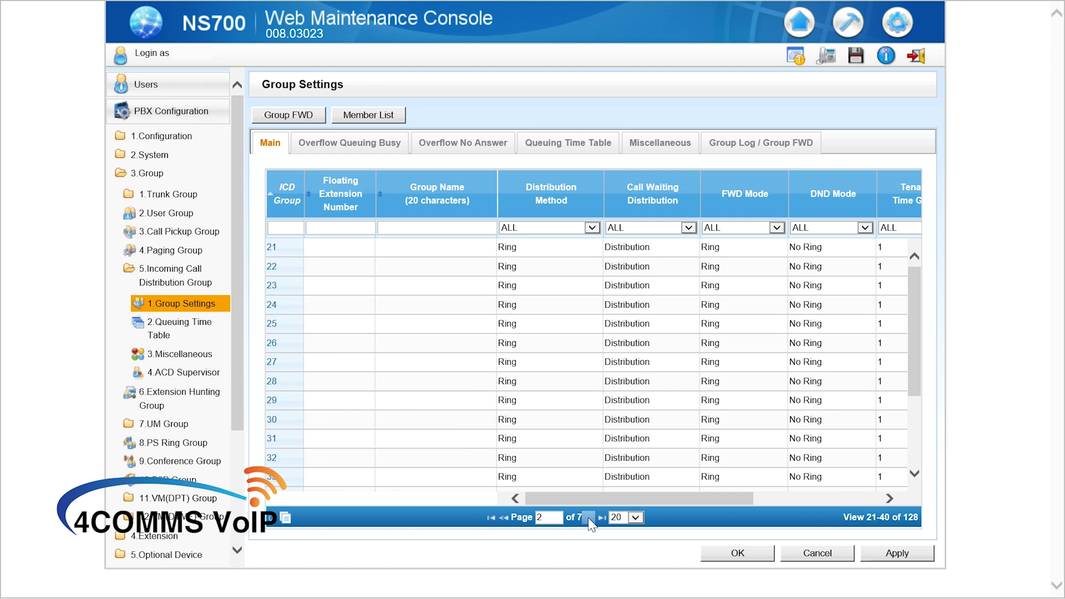
click(344, 249)
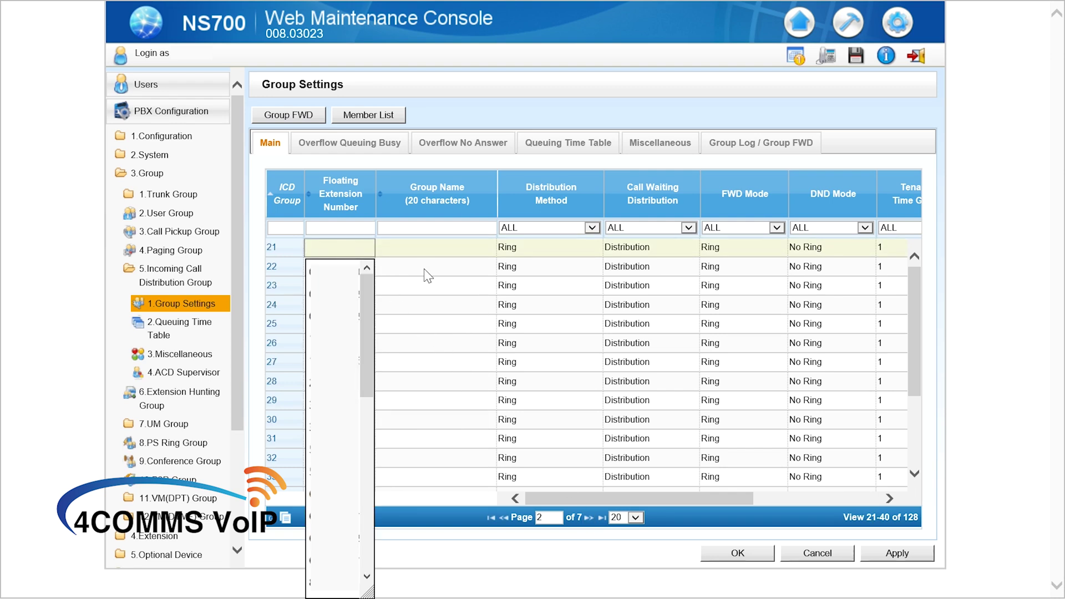
key(Escape)
key(Escape)
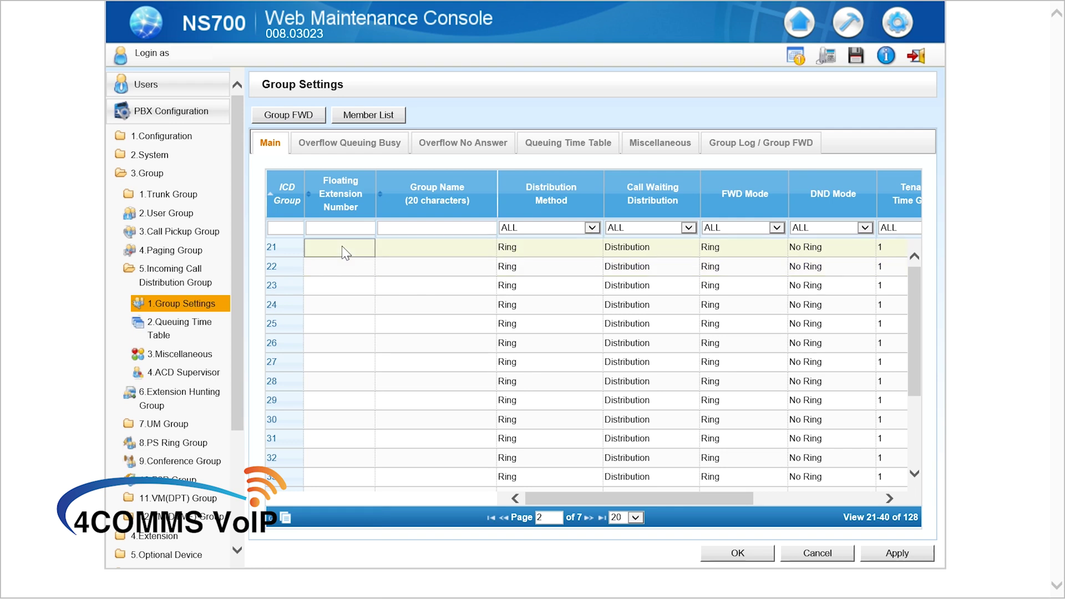
click(315, 247)
text(6090)
click(419, 248)
text(You)
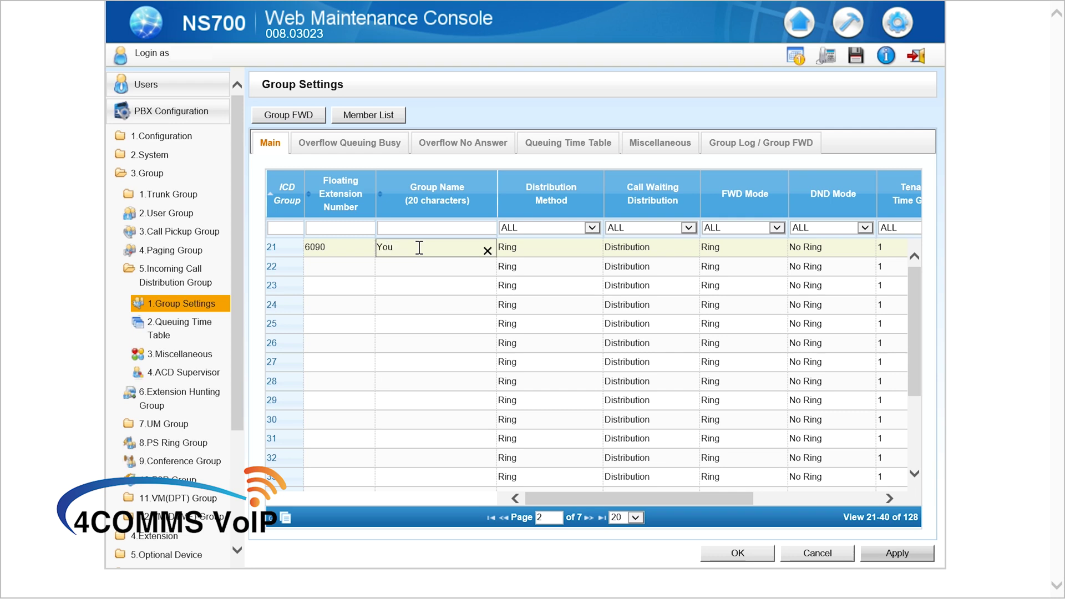
text(Tube Calls)
click(925, 555)
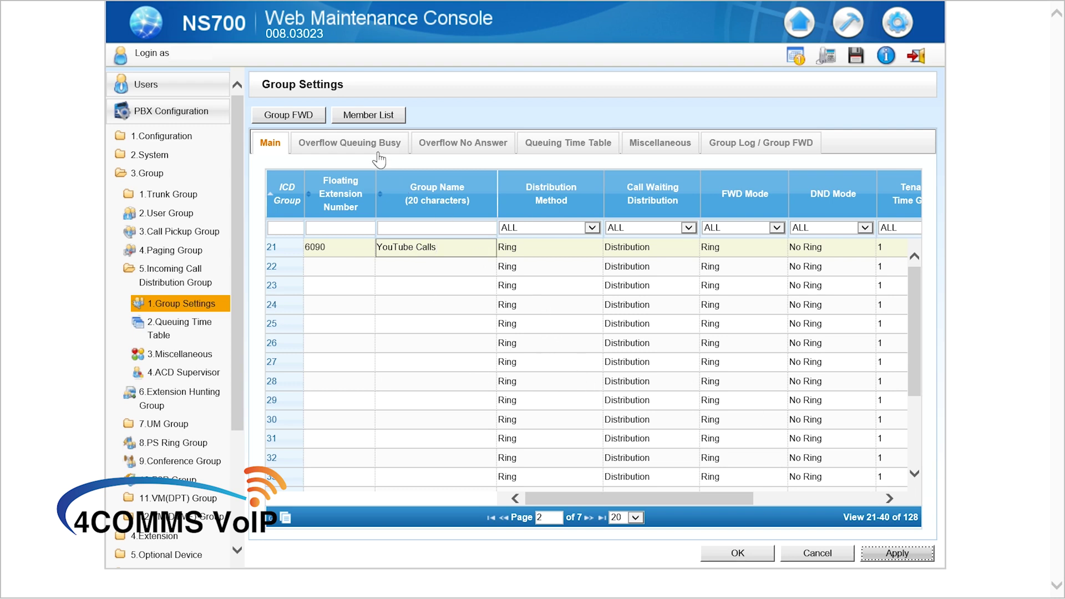
click(377, 128)
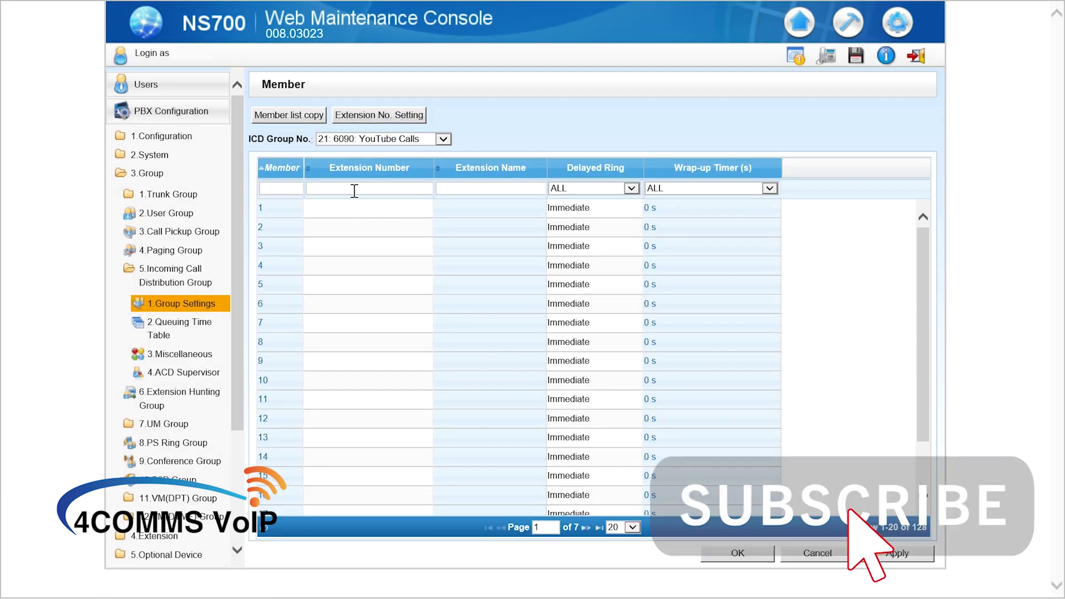
Enter extensions 101, 102, 103 and 104 in member rows 1–4.
click(346, 210)
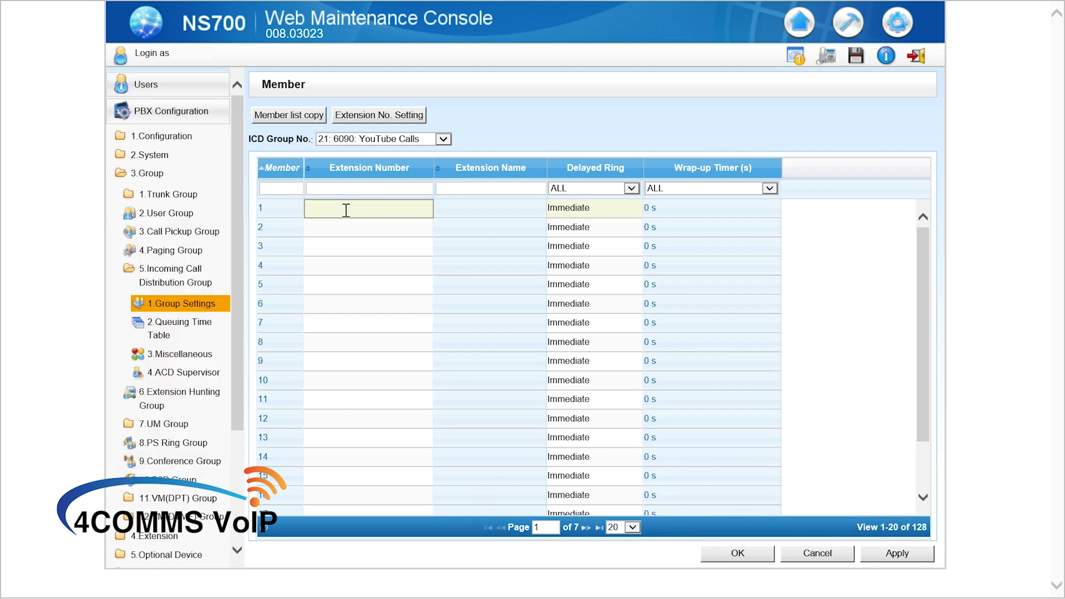
text(101)
click(349, 229)
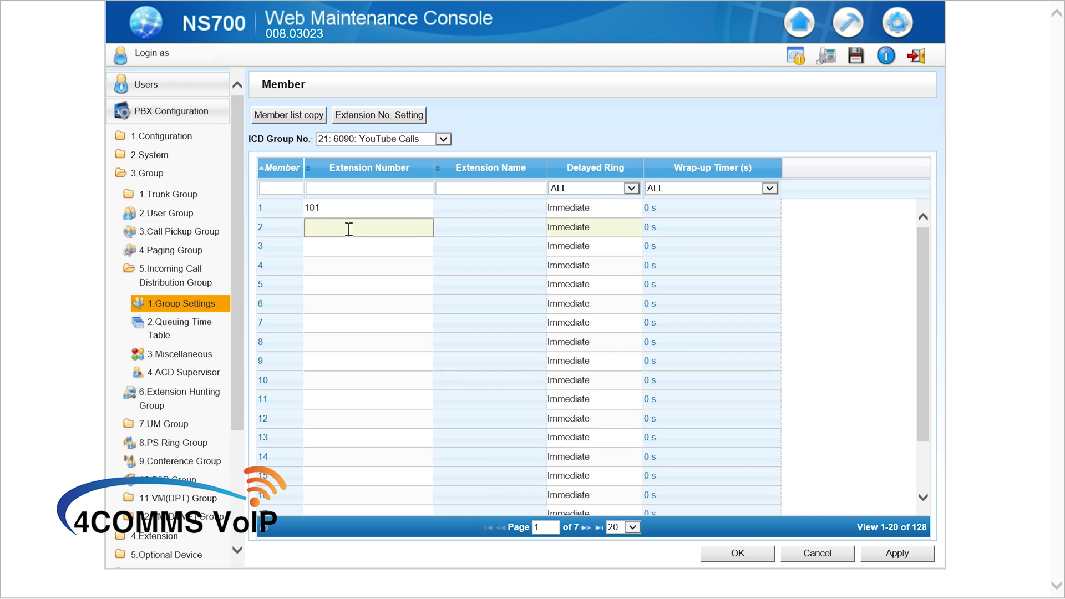
text(102)
click(359, 248)
text(103)
key(Return)
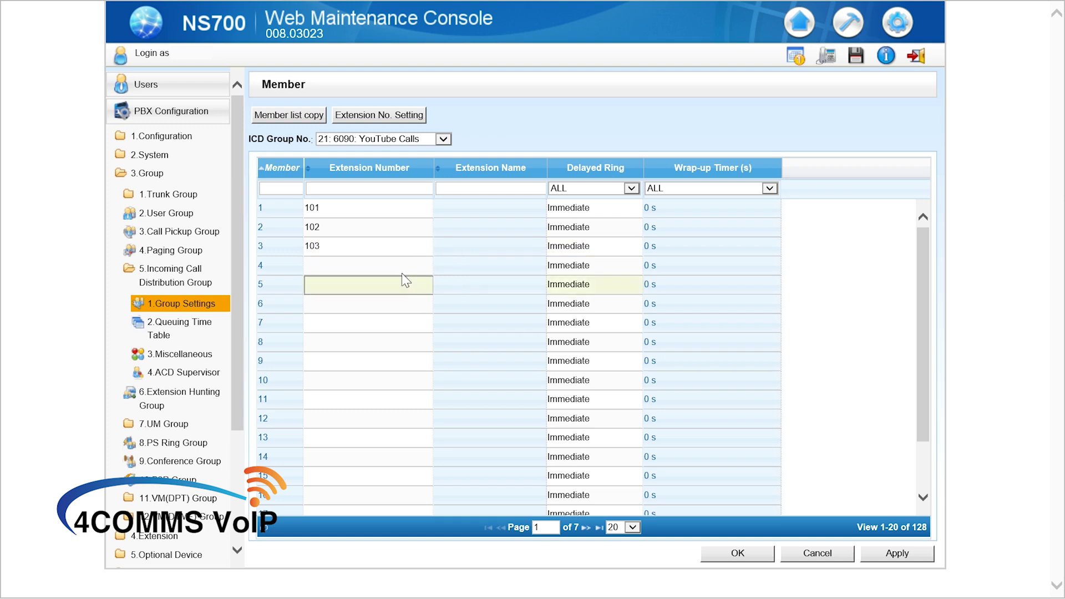
click(404, 266)
text(104)
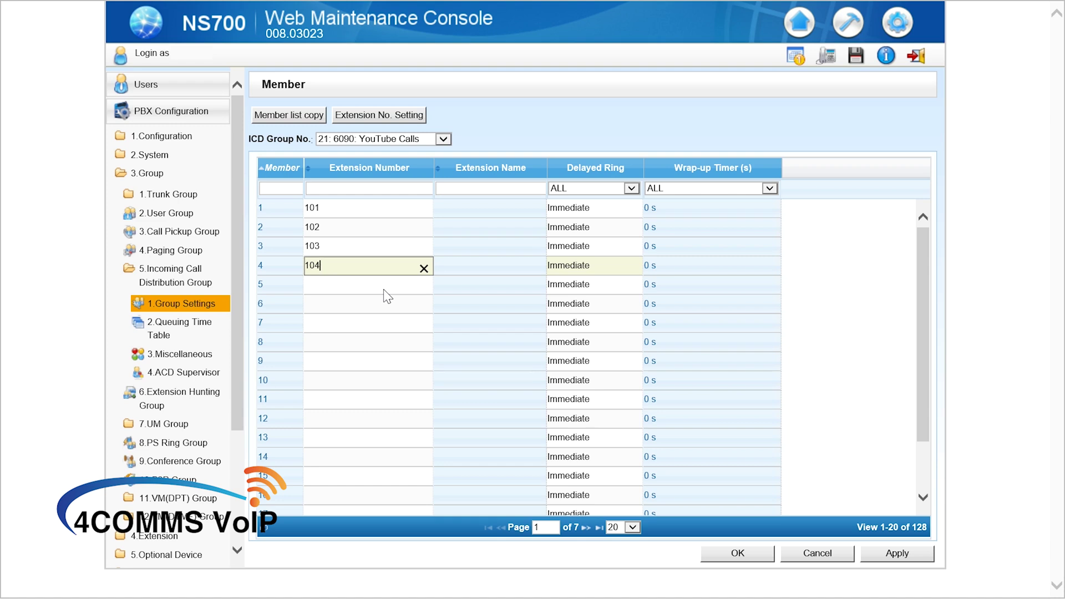
Set Delayed Ring to 2 Rings for member 2, 4 Rings for member 3, No Ring for member 4.
click(587, 210)
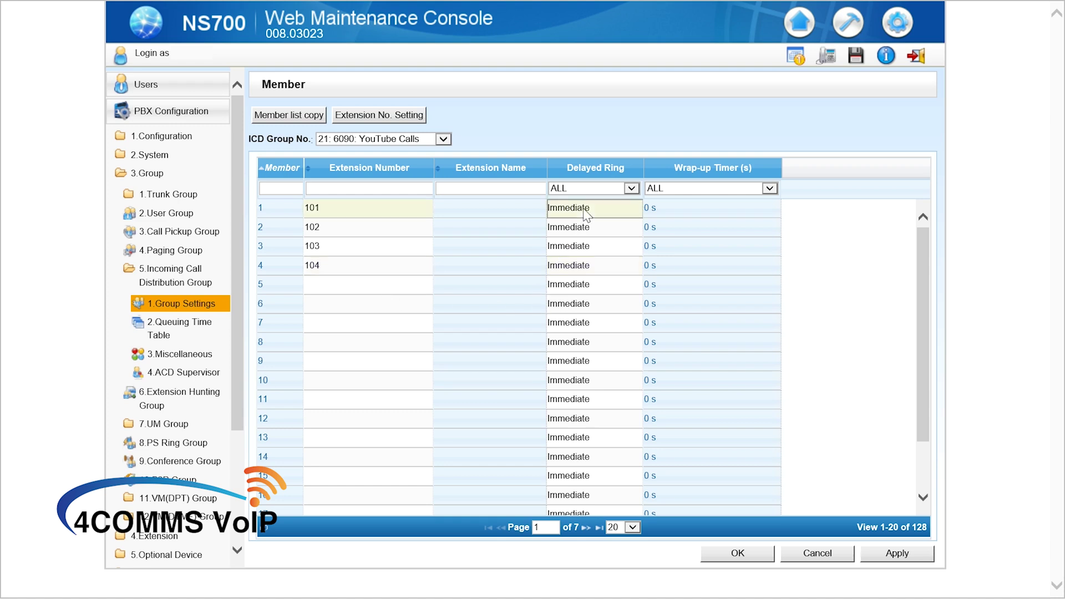
click(563, 228)
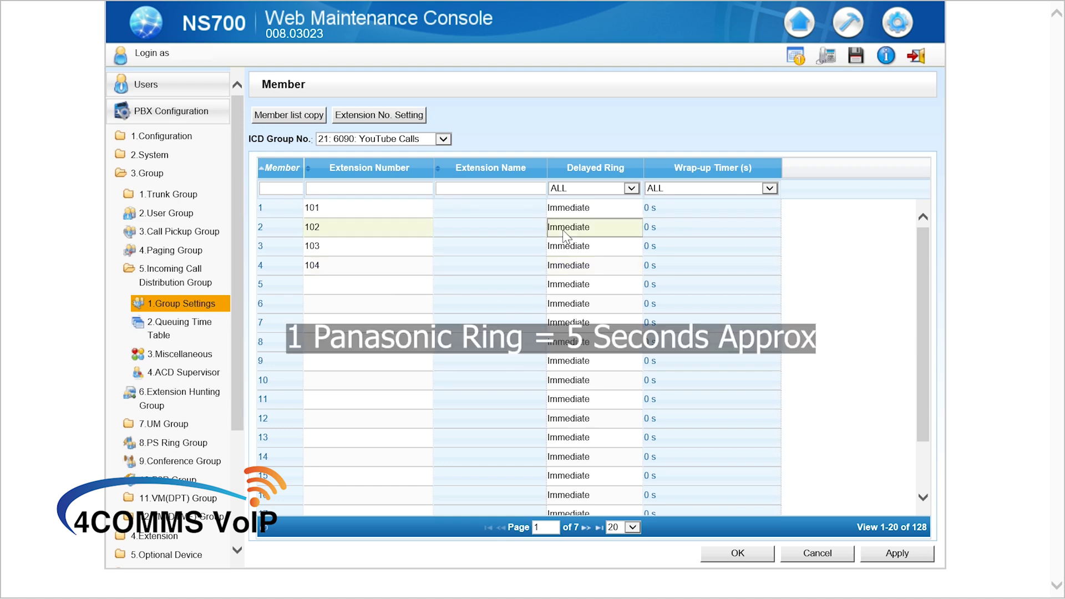
click(563, 228)
click(564, 248)
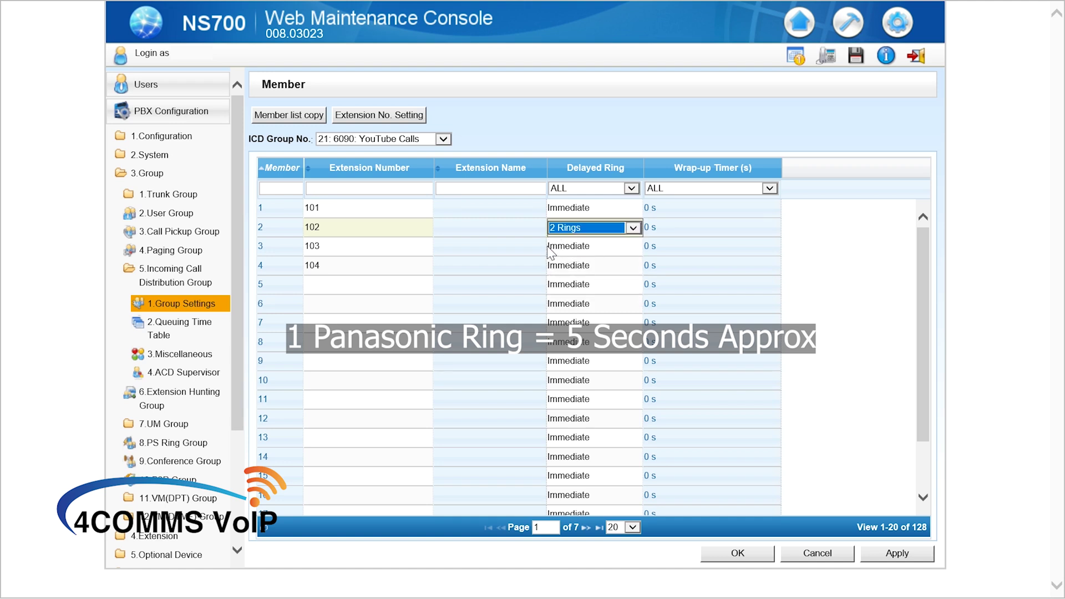
click(561, 249)
click(561, 248)
click(561, 249)
click(567, 299)
click(511, 261)
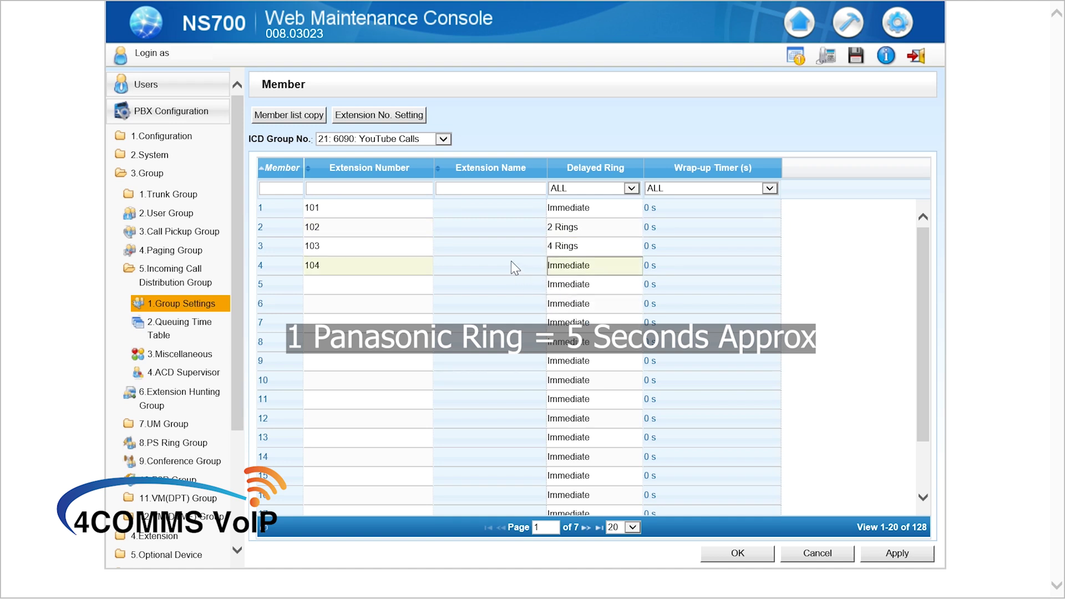
click(561, 269)
click(562, 272)
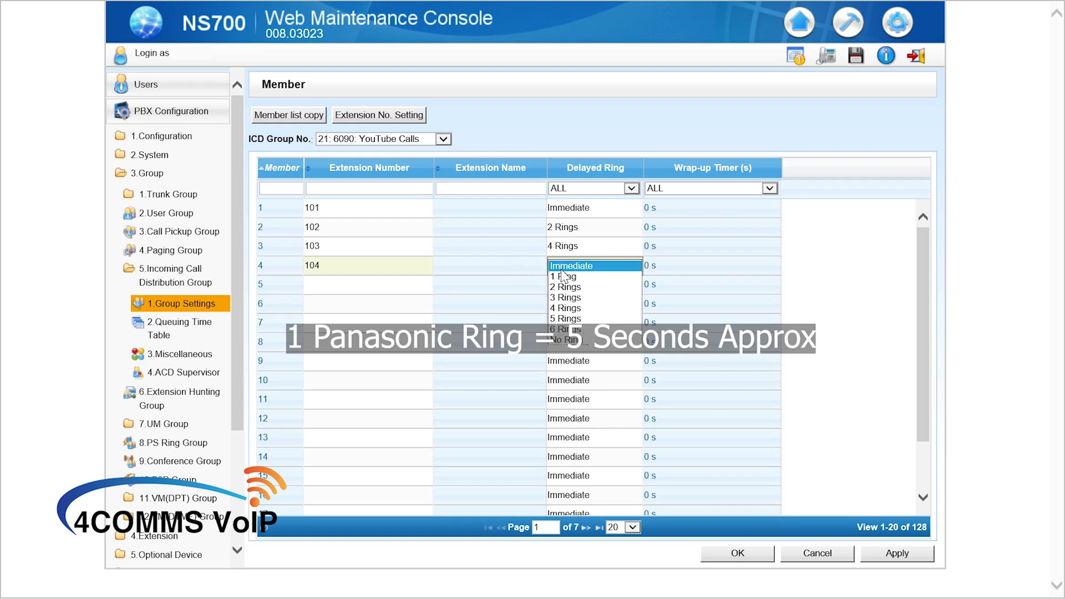
click(563, 340)
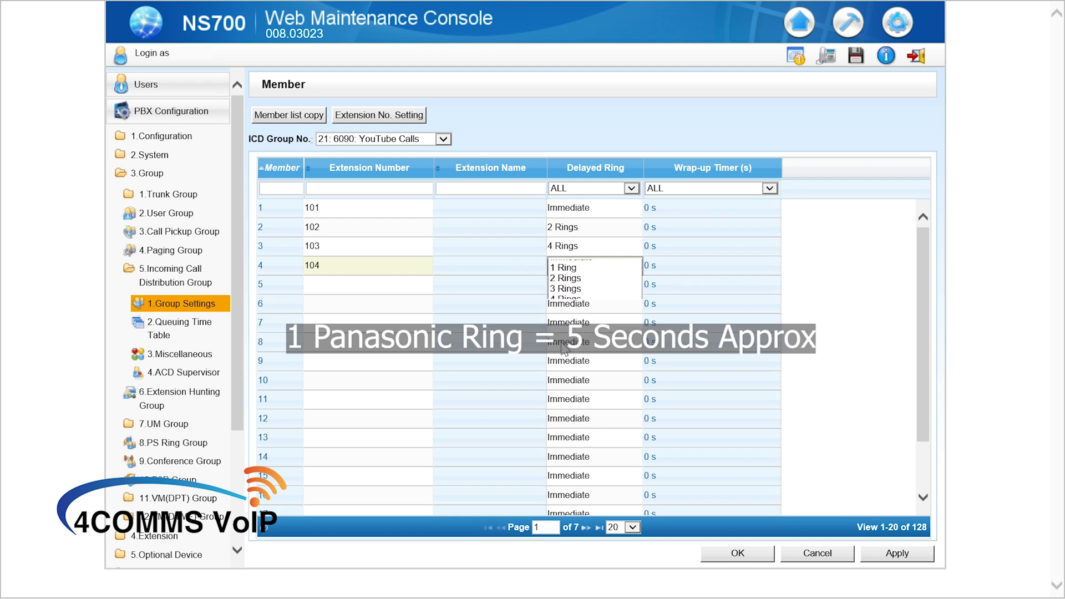
click(536, 291)
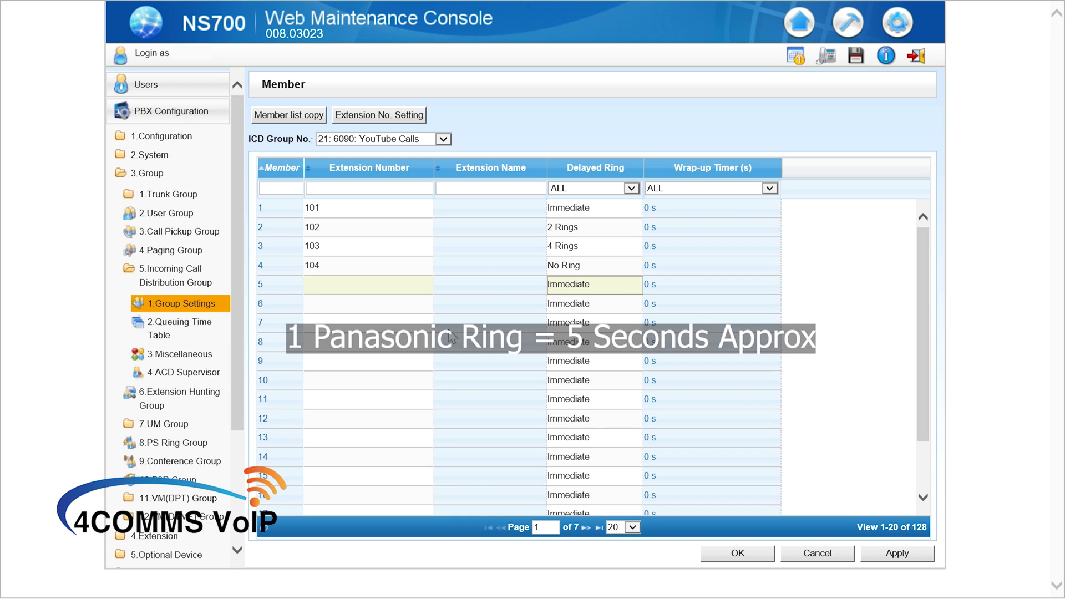
Add extension 105 as member 5 and review the members' ring delays.
click(327, 288)
text(105)
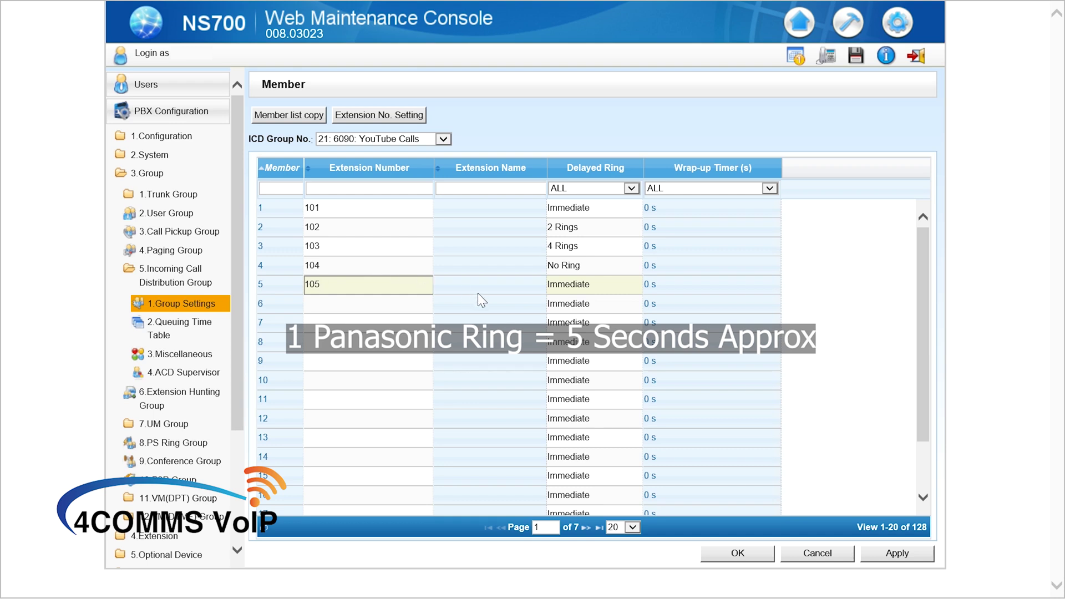
click(569, 302)
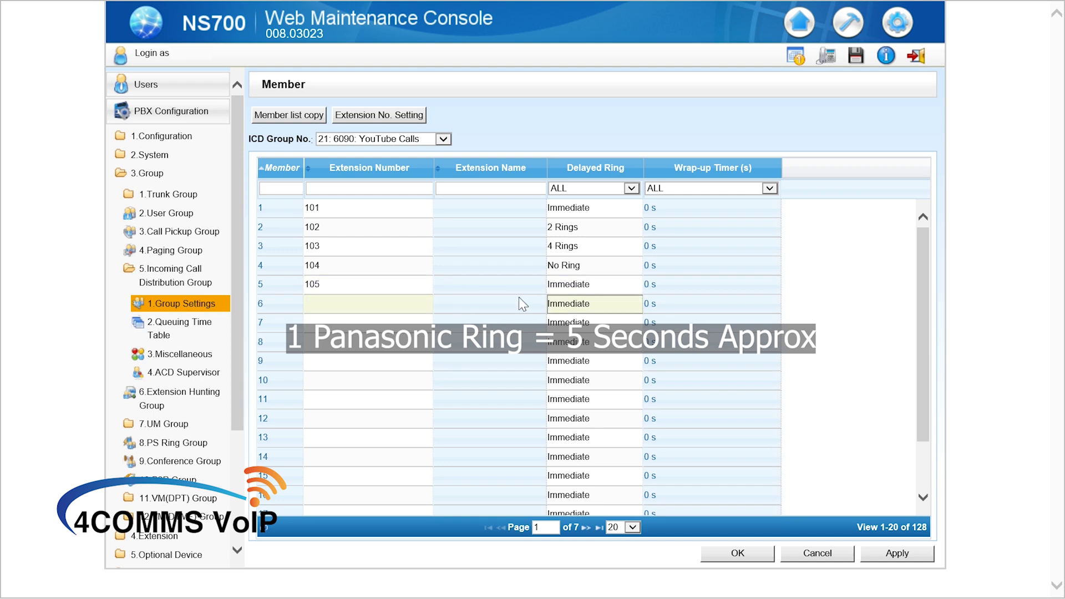
click(538, 269)
click(522, 255)
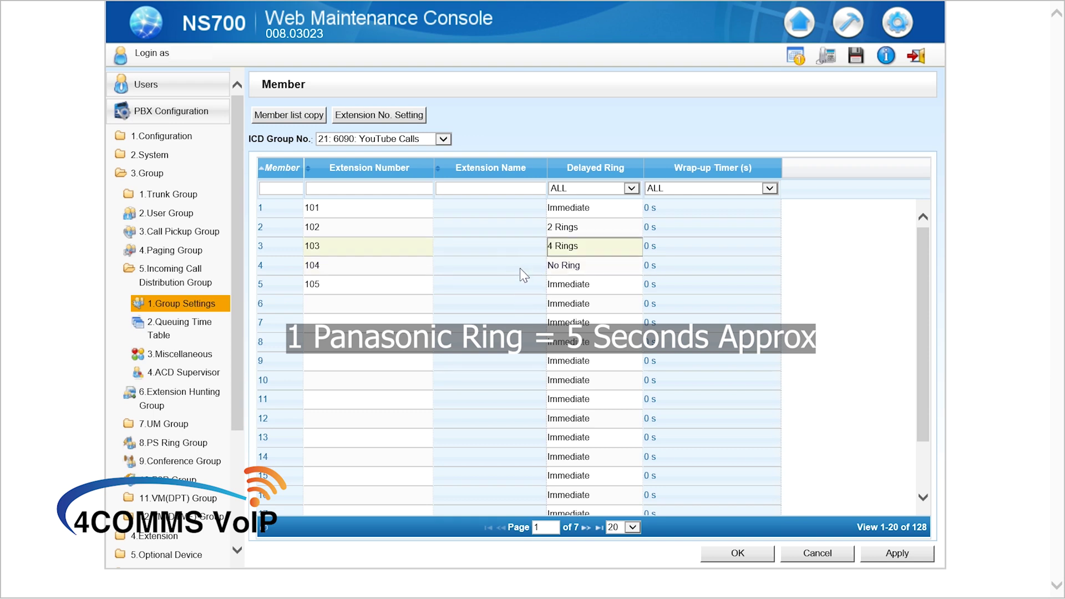
click(539, 209)
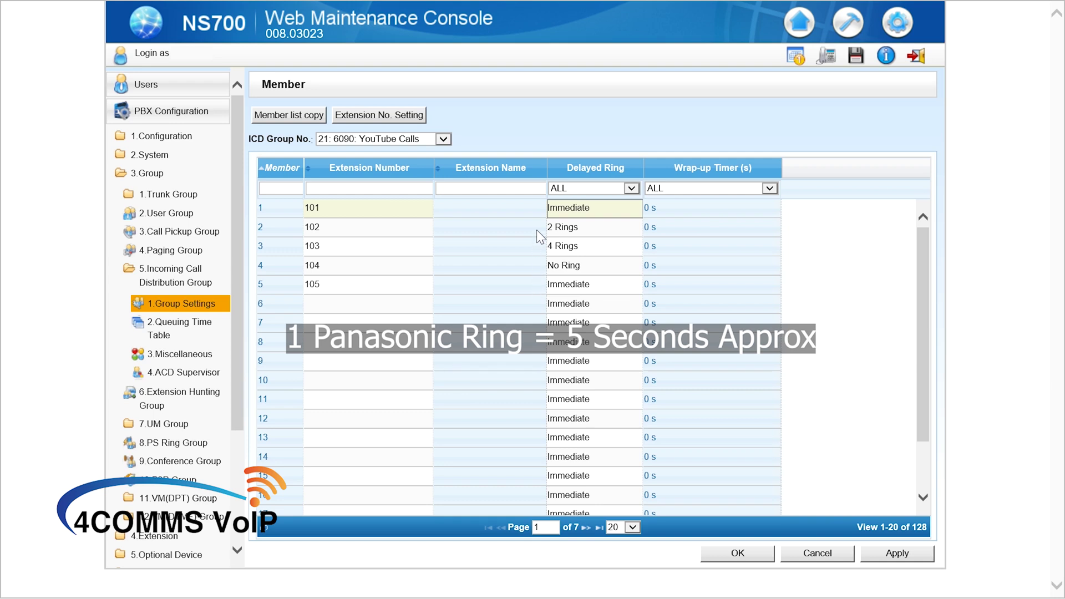
Save the YouTube Calls member list and expand the 10.CO & Incoming Call section.
click(720, 555)
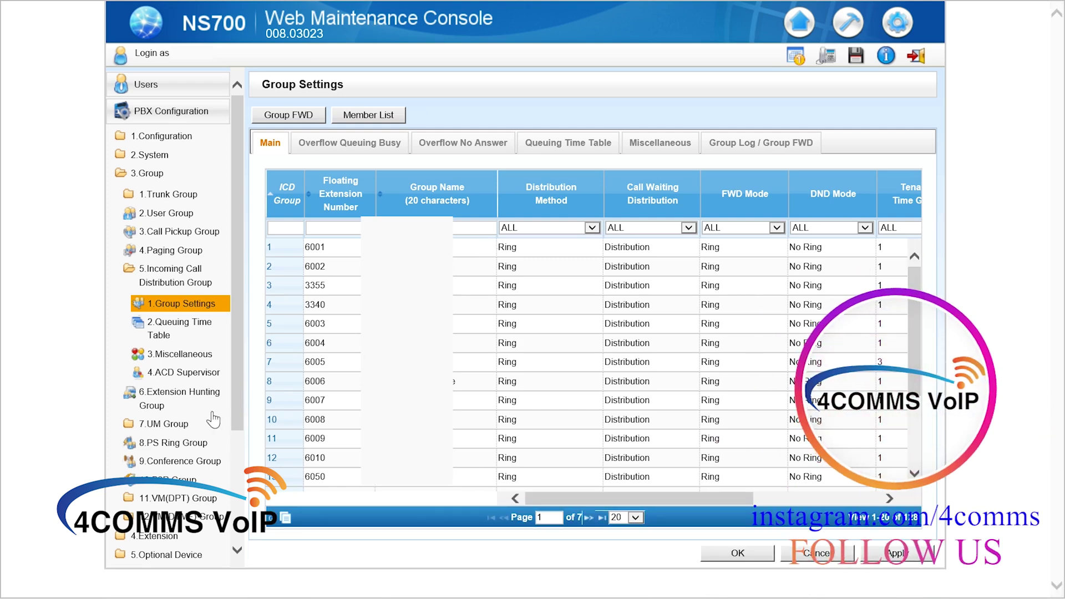
scroll(206, 447, down, 3)
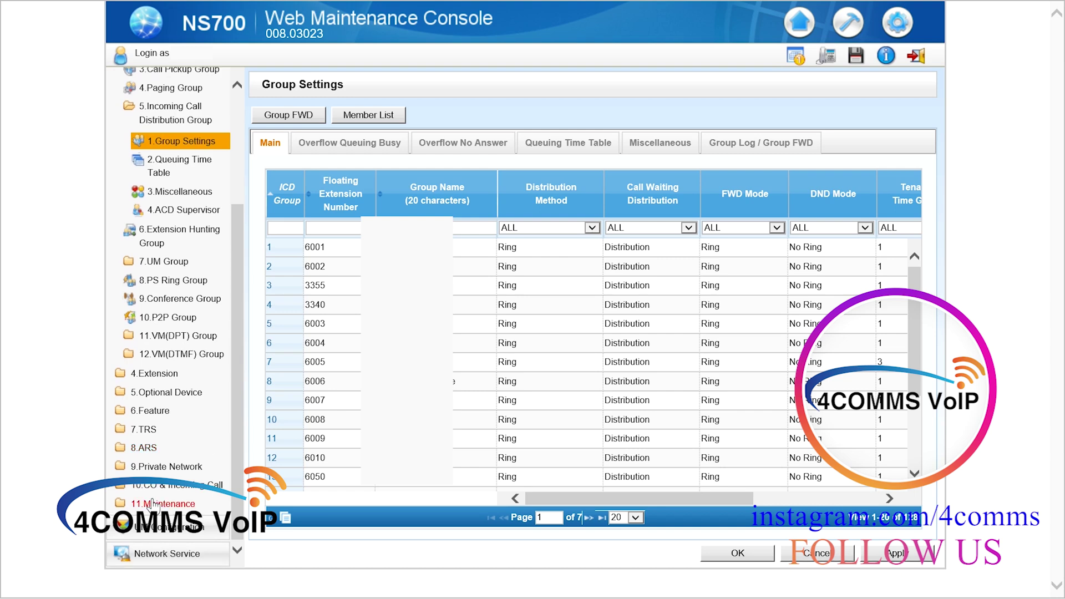
click(184, 487)
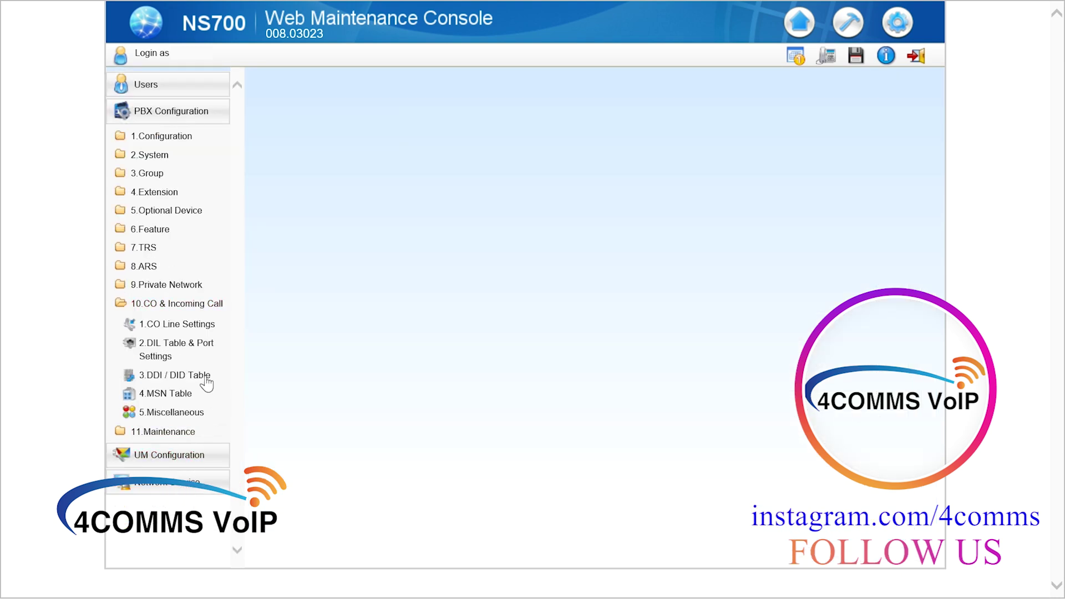
In the DIL Table & Port Settings, set line 5's Day destination to 6090 and apply.
click(172, 349)
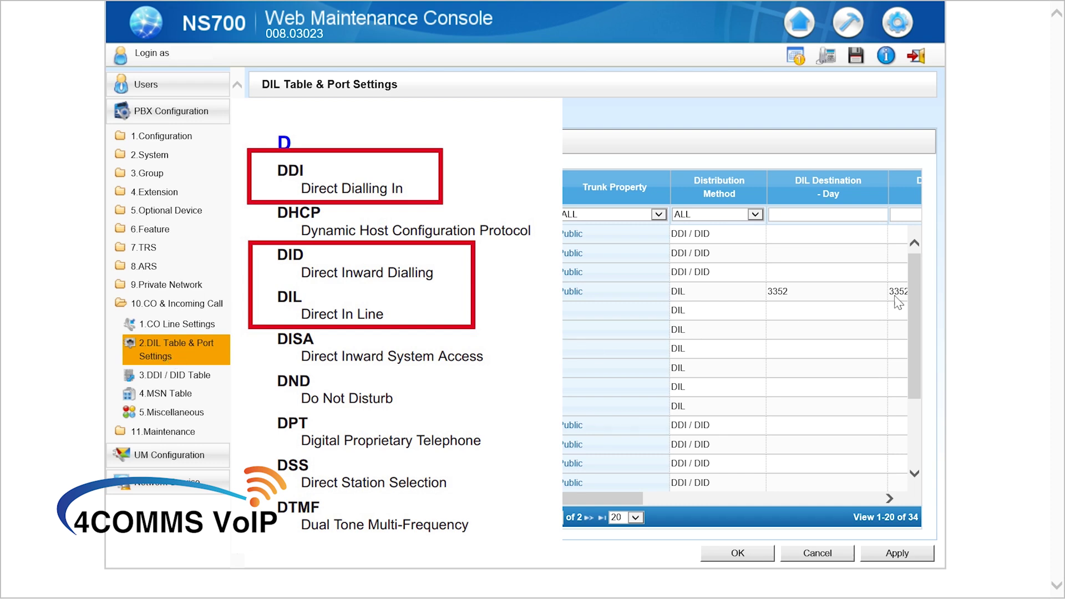
click(783, 315)
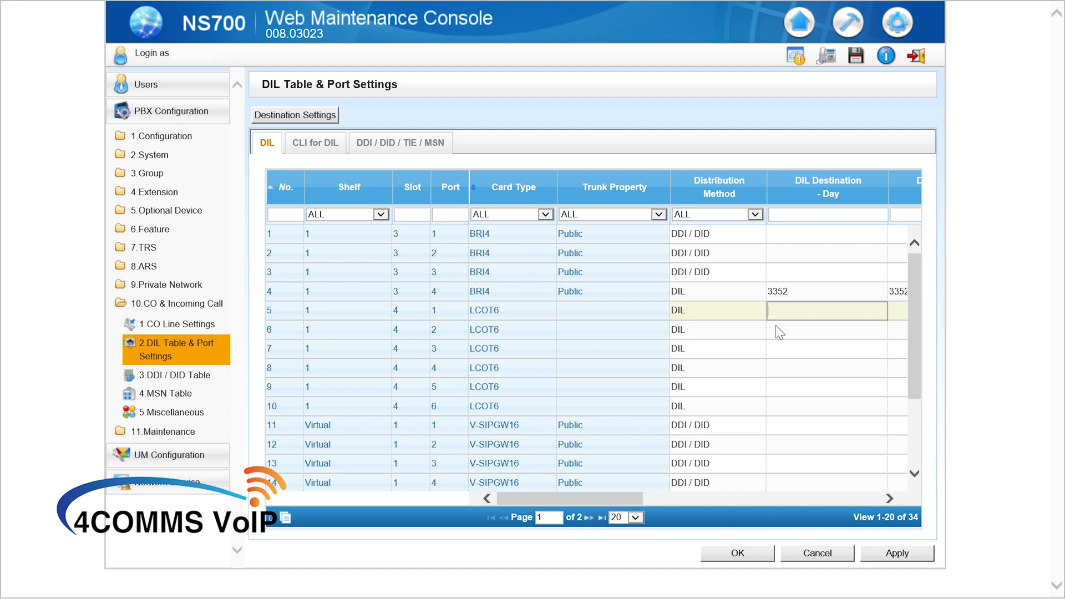
text(6090)
click(702, 348)
click(894, 553)
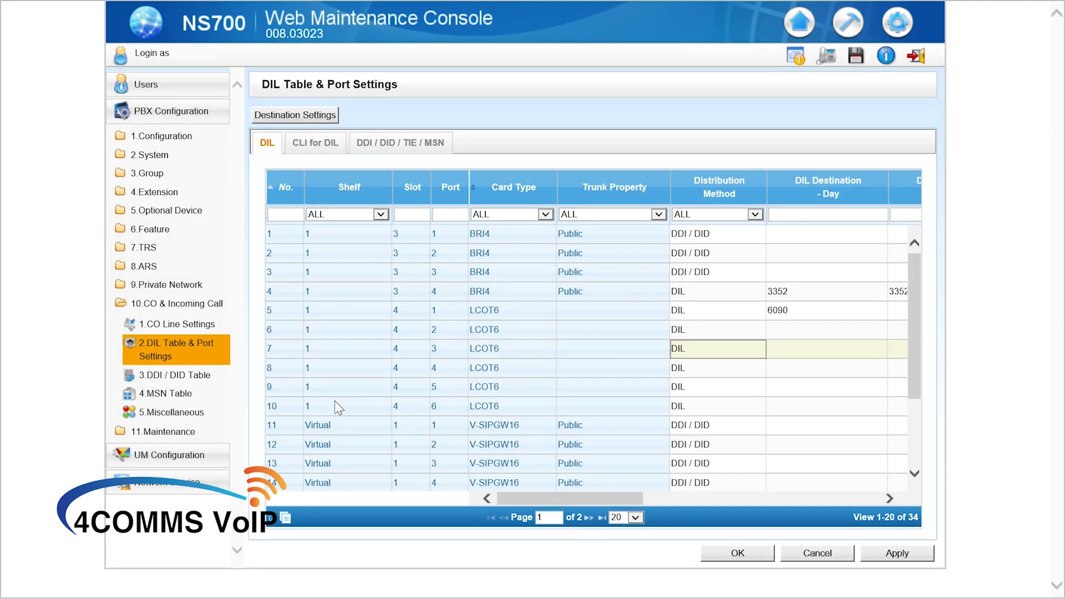
click(193, 377)
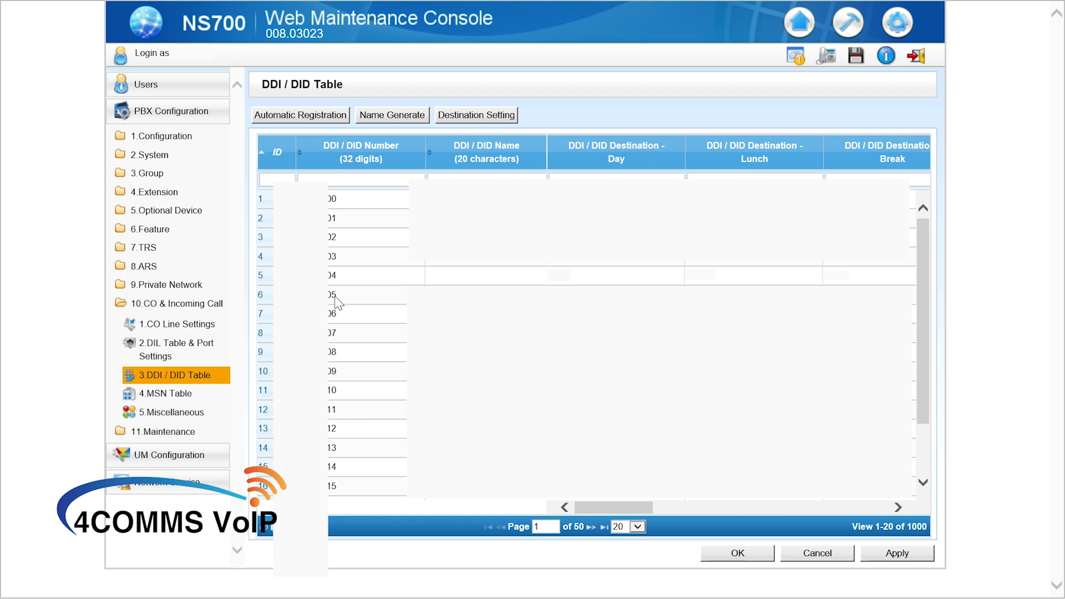
Name DDI/DID entry 5 'YouTube Calls' and fill its Day, Lunch and Break destinations.
click(446, 277)
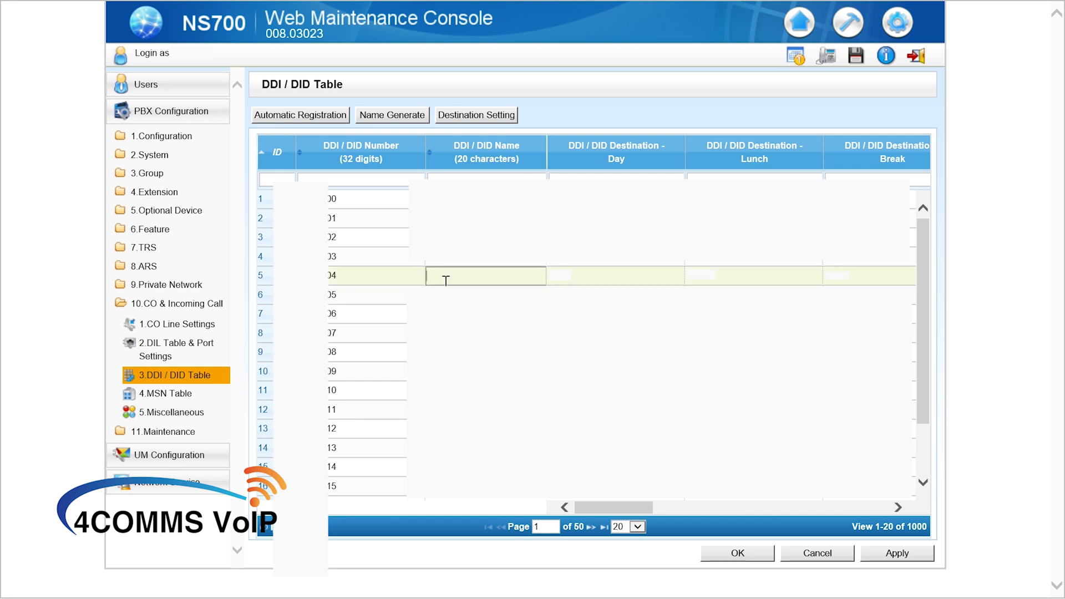
text(YouTube Calls)
click(625, 275)
text(6690)
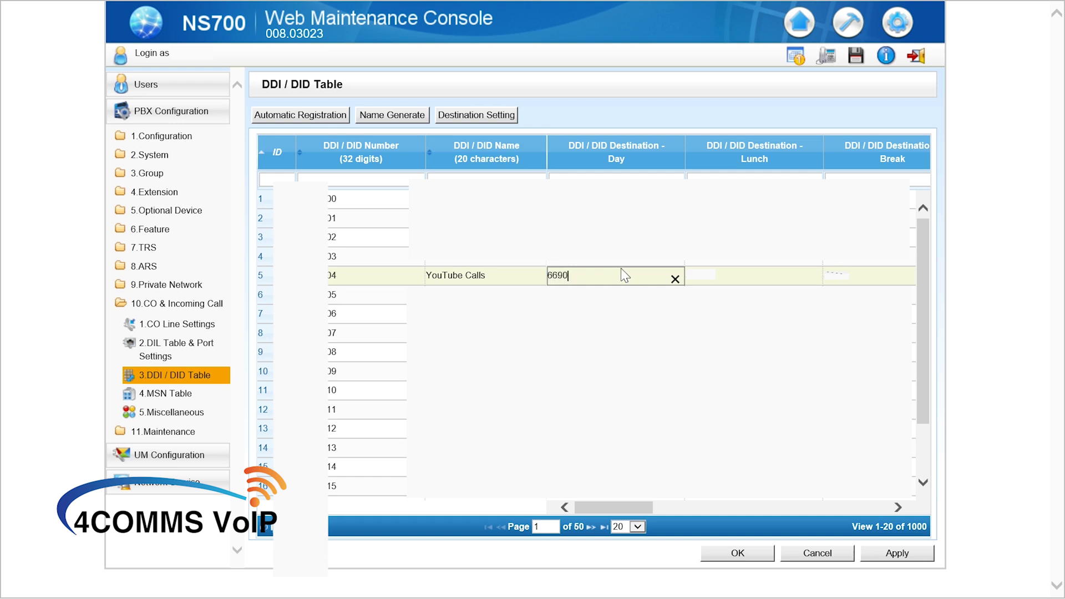
click(738, 282)
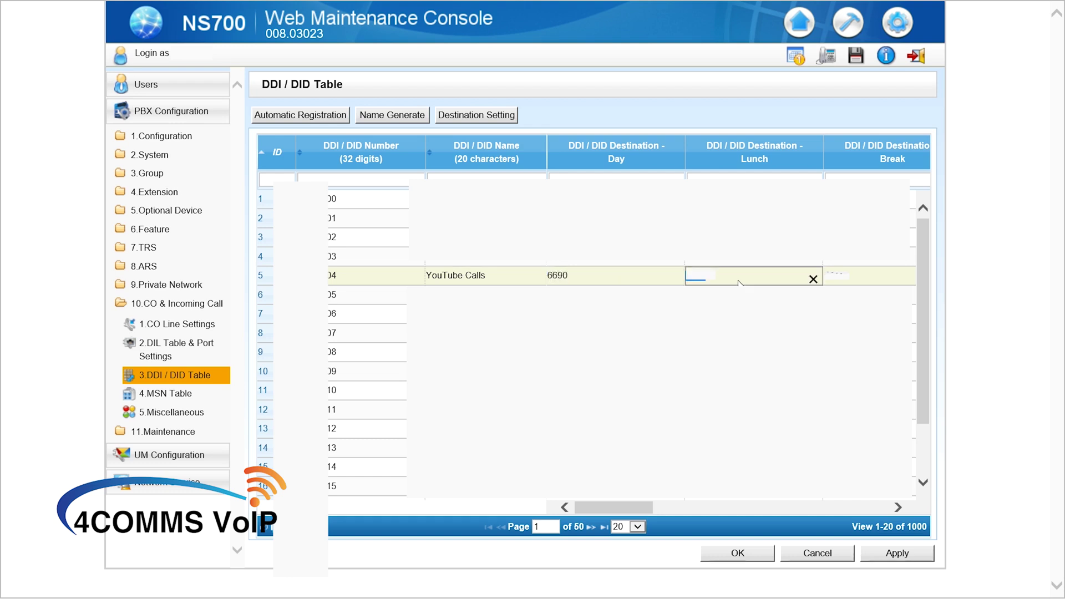
text(6690)
click(853, 281)
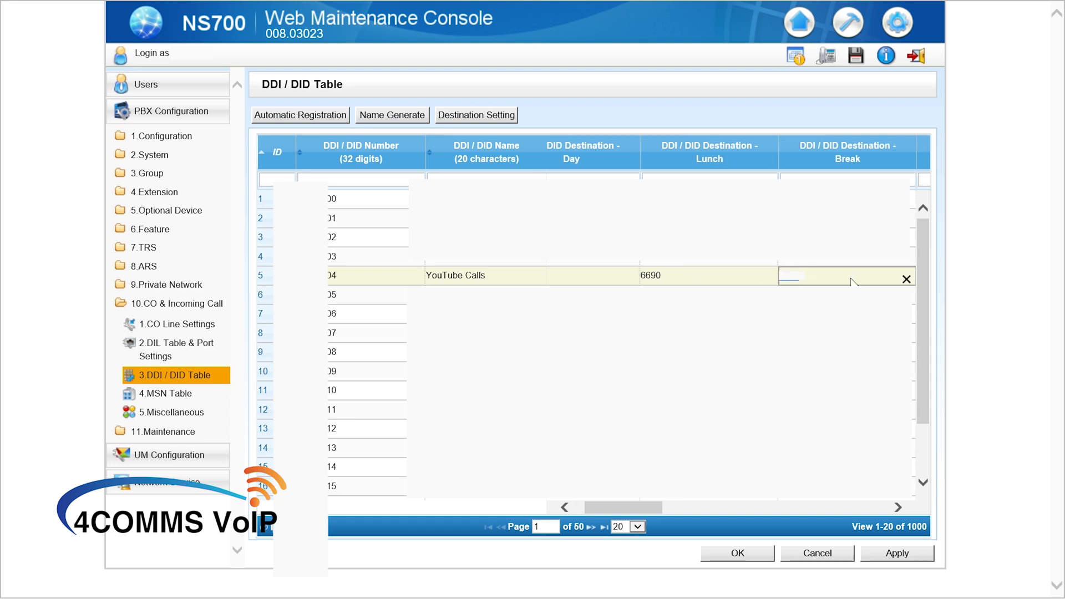
text(6090)
Correct the mistyped 6690 destinations to 6090.
click(707, 275)
text(6090)
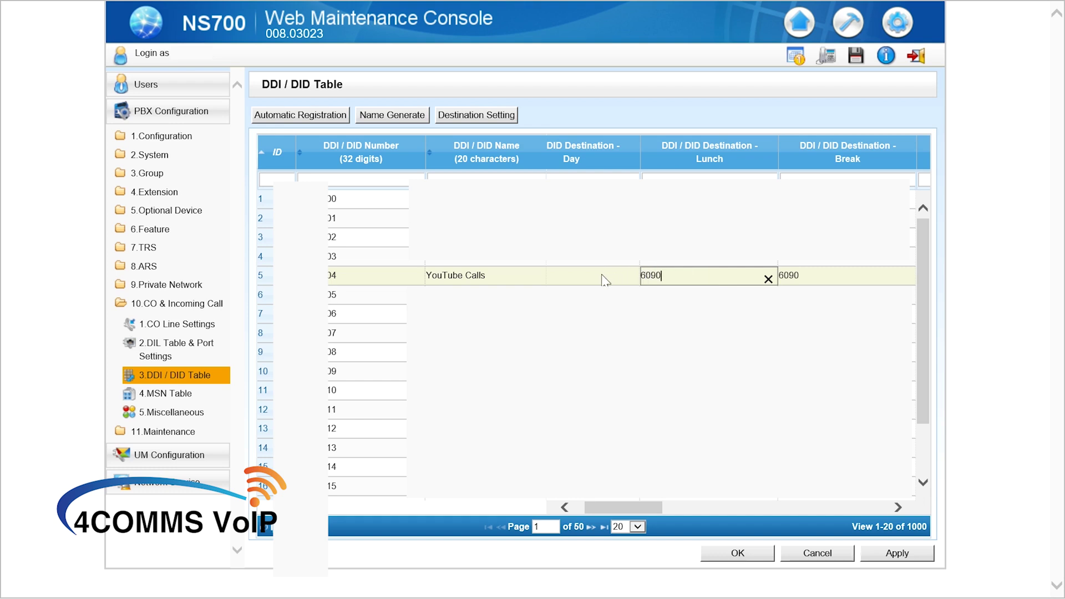
click(606, 278)
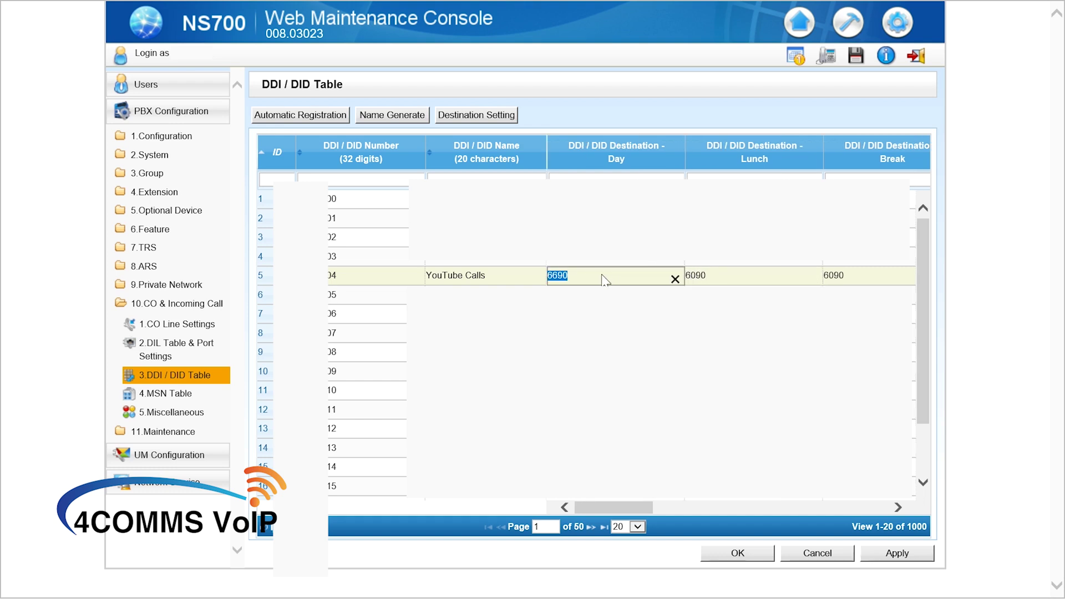
text(6090)
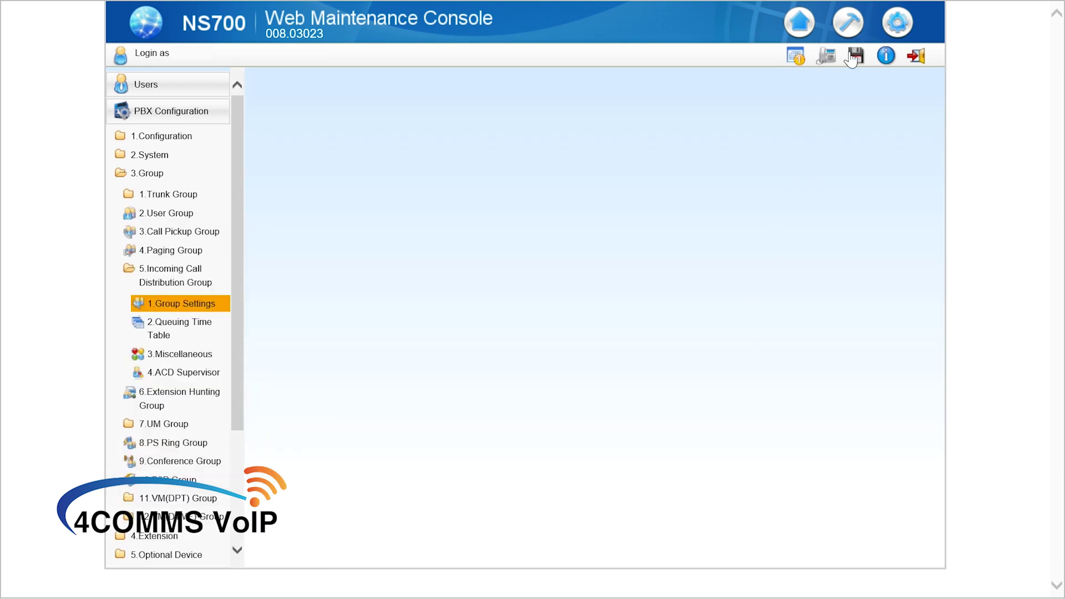
Save the system data to the PBX, confirming the prompt.
click(853, 56)
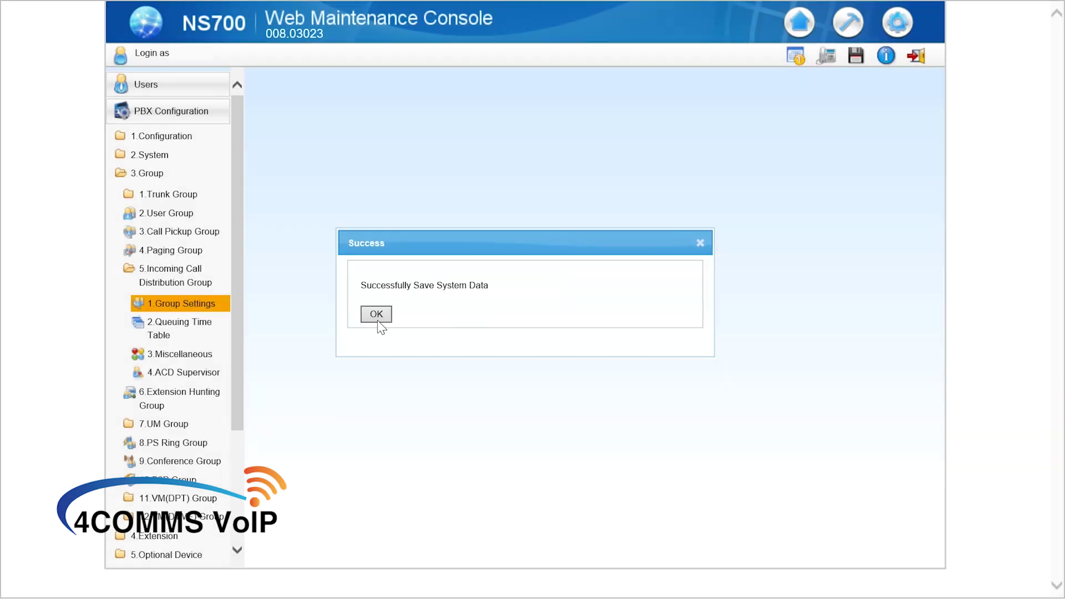
click(377, 317)
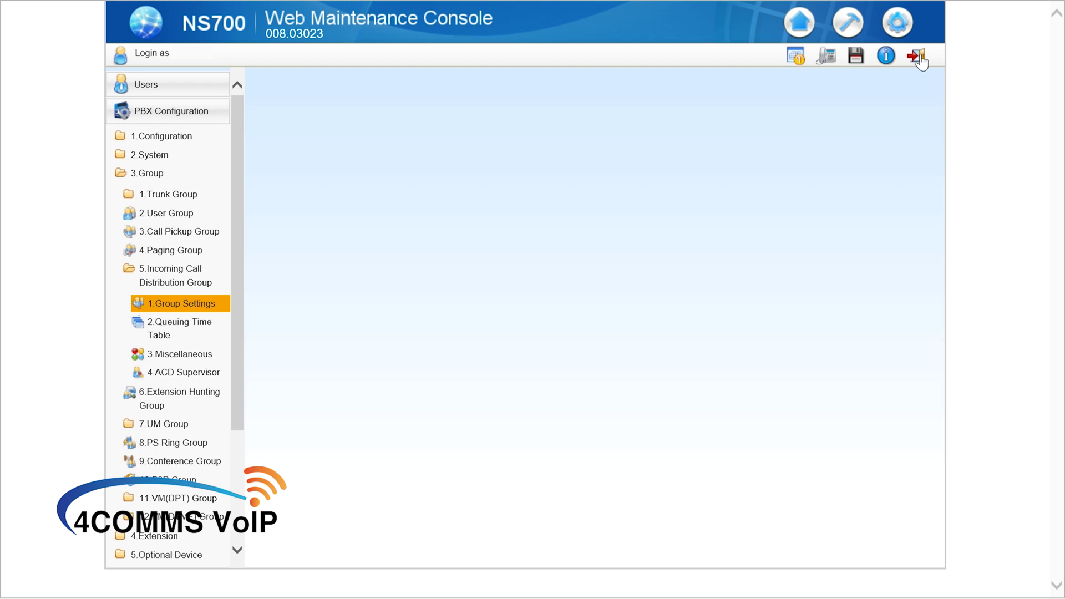
Log out of the NS700 Web Maintenance Console to return to the login page.
click(918, 56)
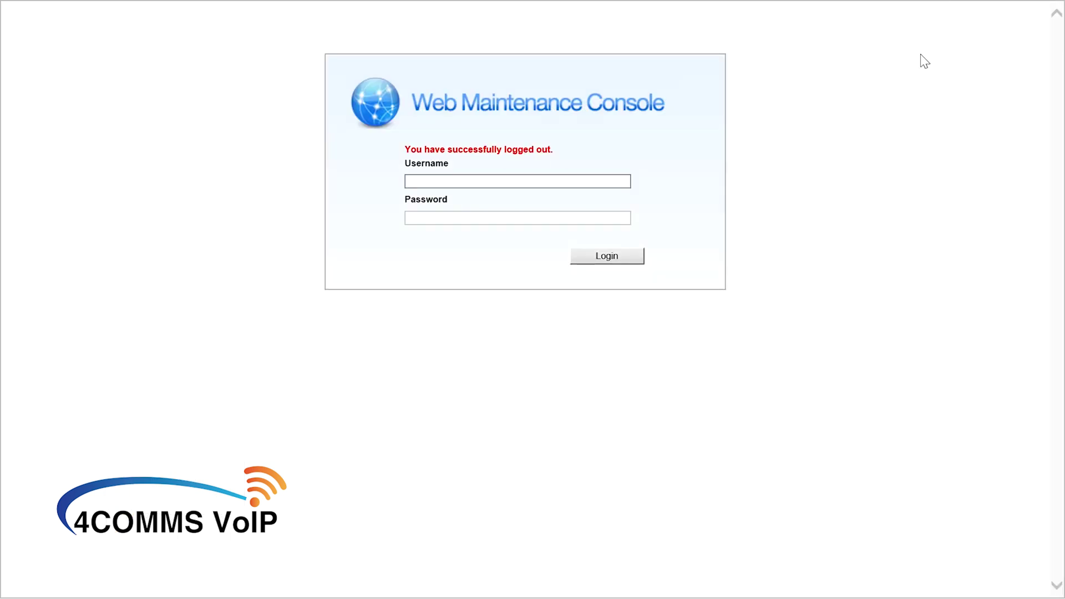